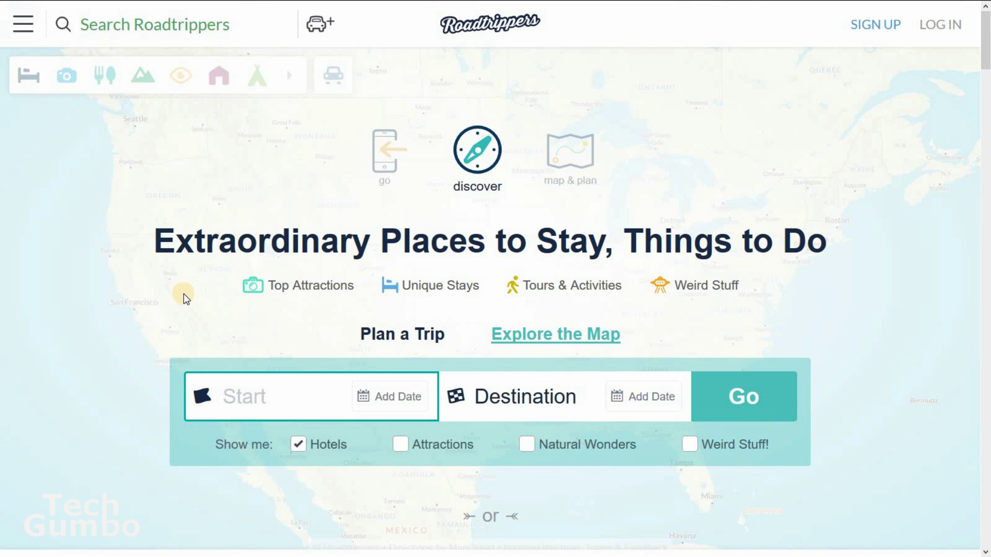
Enter New Orleans as the start and Dallas, Texas as the destination
{"action": "type", "text": "new or"}
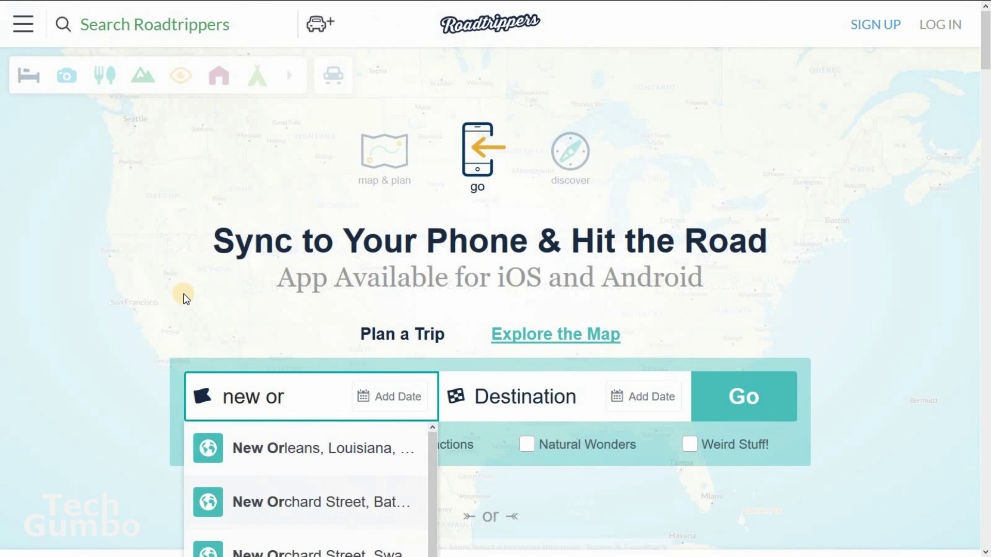
{"action": "key", "text": "Return"}
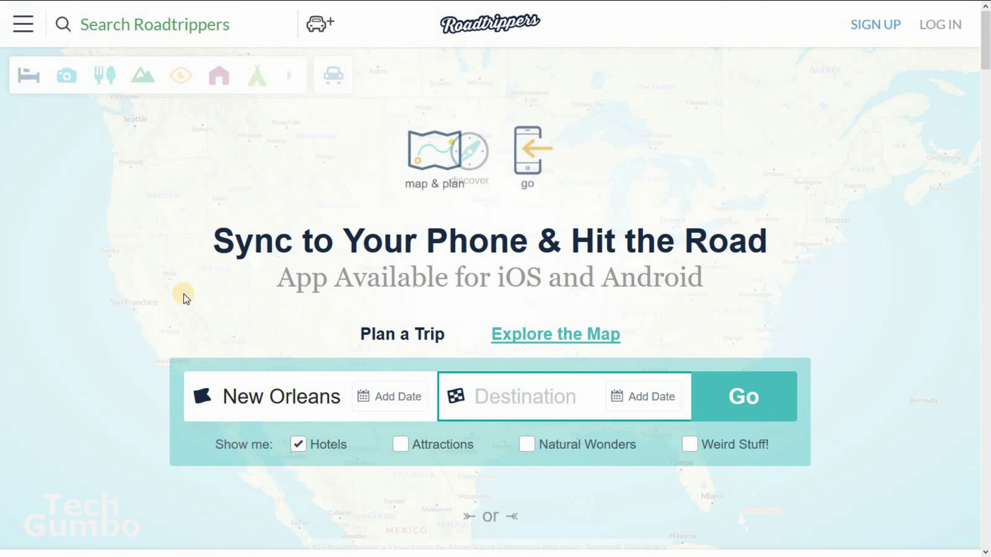
{"action": "type", "text": "dallas"}
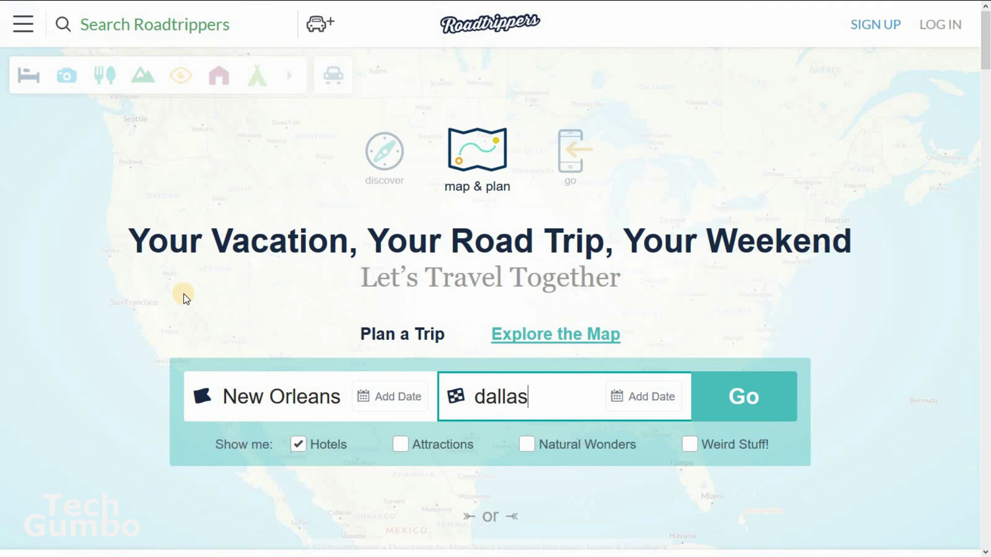
{"action": "key", "text": "Return"}
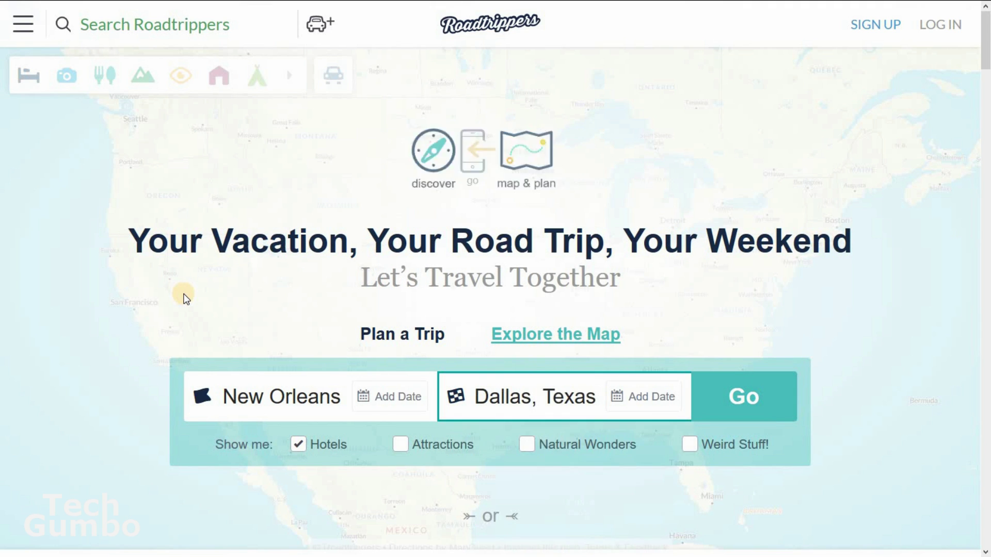
Swap Hotels for Attractions, Natural Wonders and Weird Stuff!, then generate the route
{"action": "left_click", "coordinate": [299, 444]}
{"action": "left_click", "coordinate": [400, 444]}
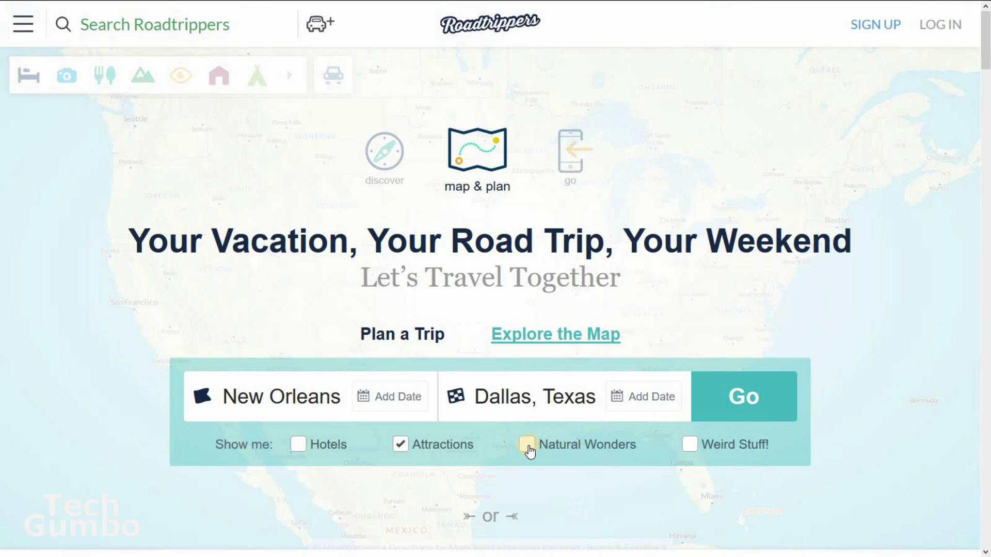
{"action": "left_click", "coordinate": [581, 450]}
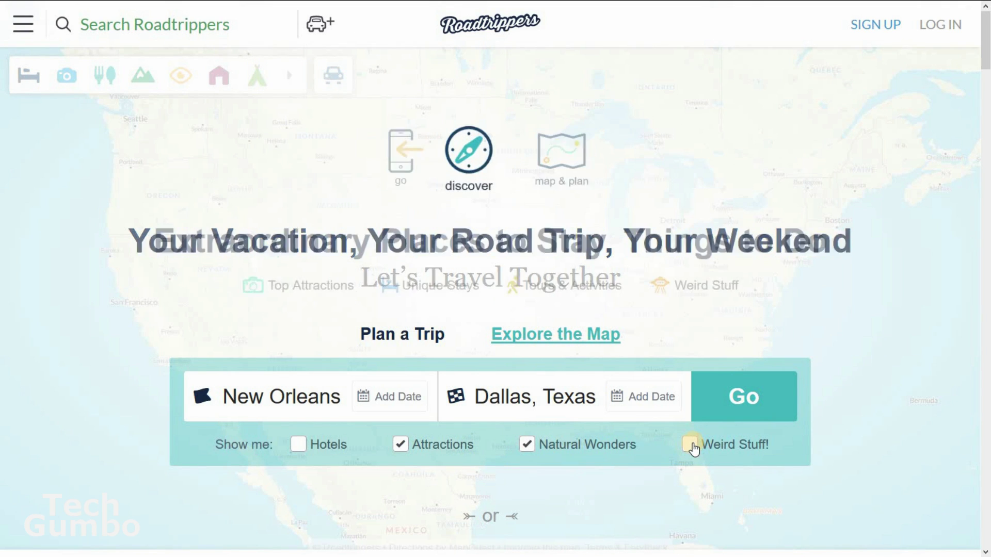
{"action": "left_click", "coordinate": [692, 445]}
{"action": "left_click", "coordinate": [753, 401]}
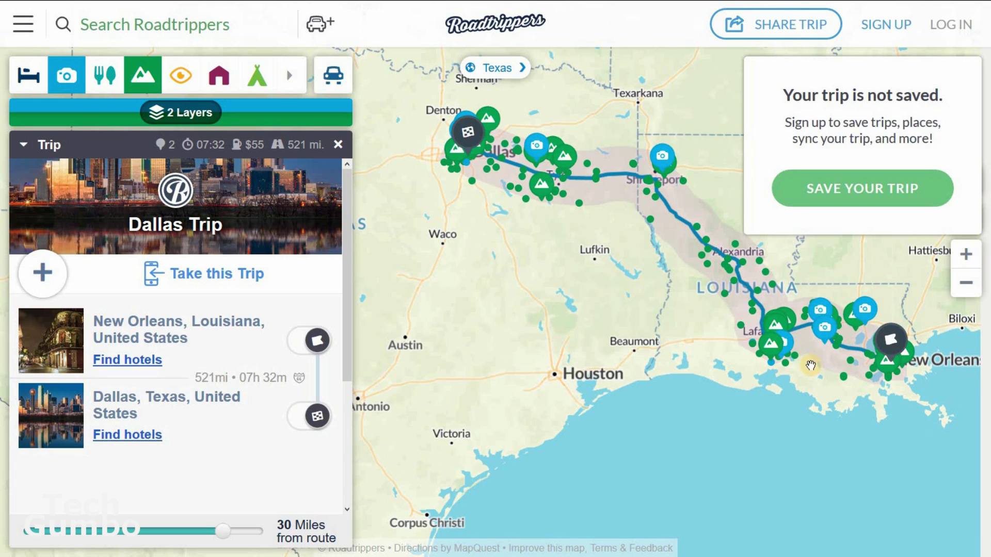
Zoom into Louisiana to check attractions on the 521-mile route, then save the trip
{"action": "scroll", "coordinate": [811, 366], "scroll_direction": "up", "scroll_amount": 3}
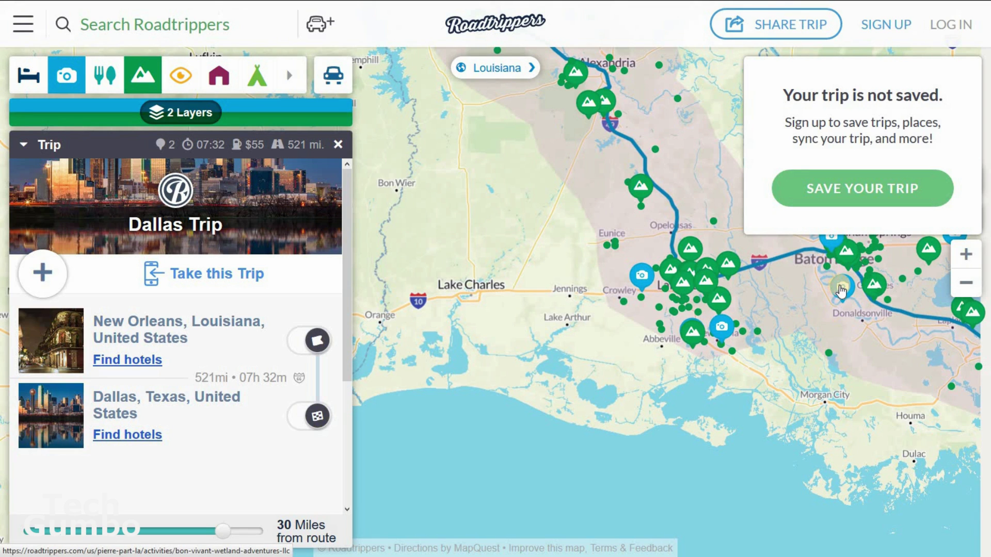
{"action": "mouse_move", "coordinate": [841, 291]}
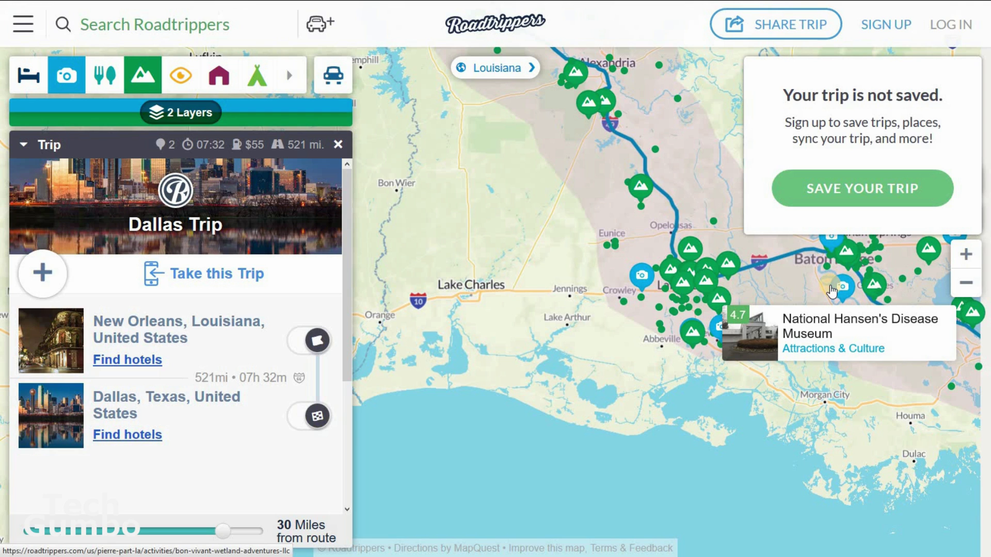
{"action": "mouse_move", "coordinate": [642, 277]}
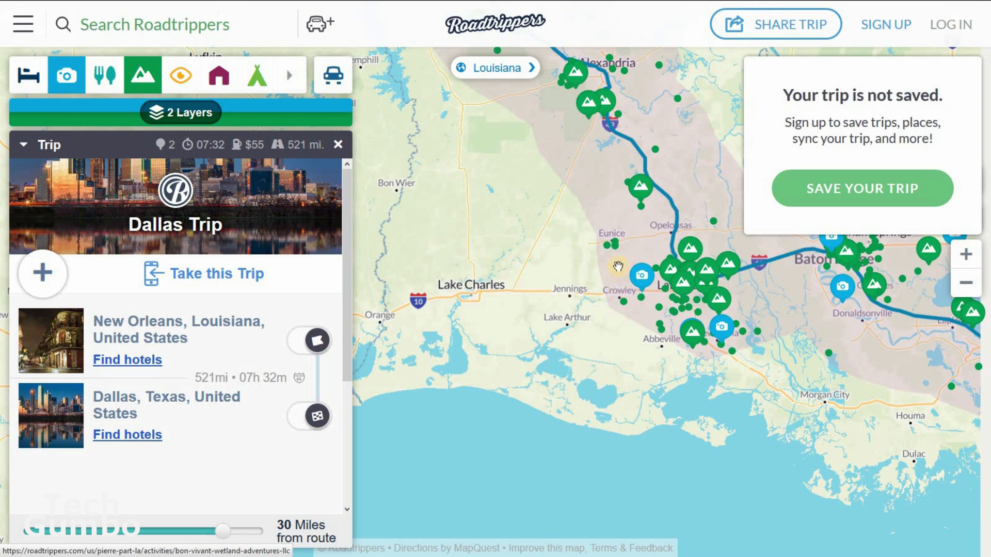
{"action": "mouse_move", "coordinate": [847, 322]}
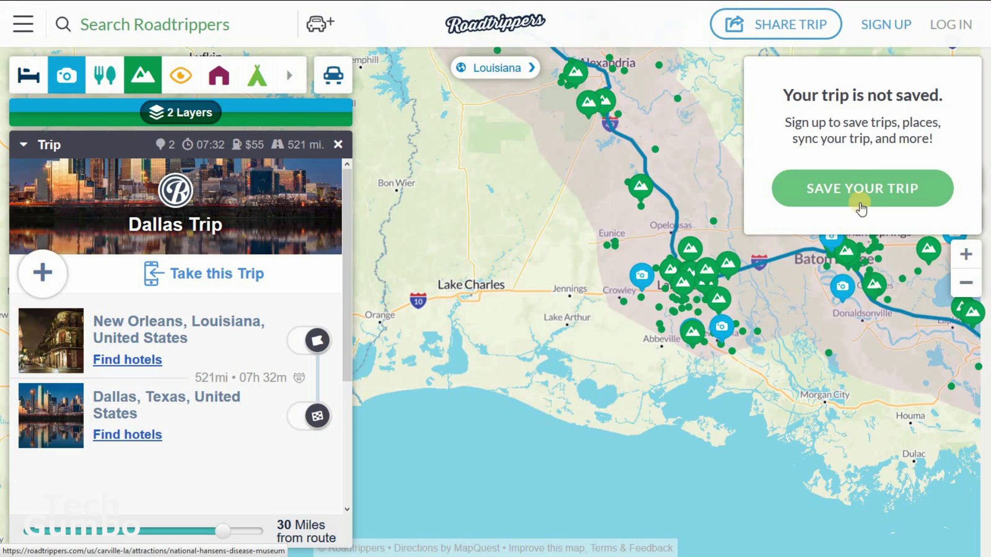
{"action": "left_click", "coordinate": [853, 190]}
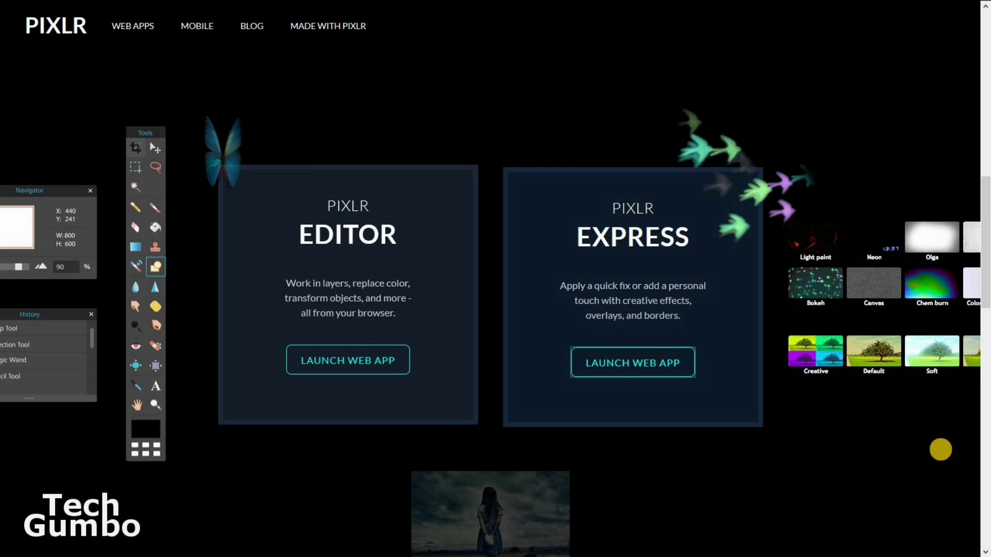
Open the sunset photo in Pixlr Express and apply a brightness of -9 via Contrast
{"action": "left_click", "coordinate": [632, 361]}
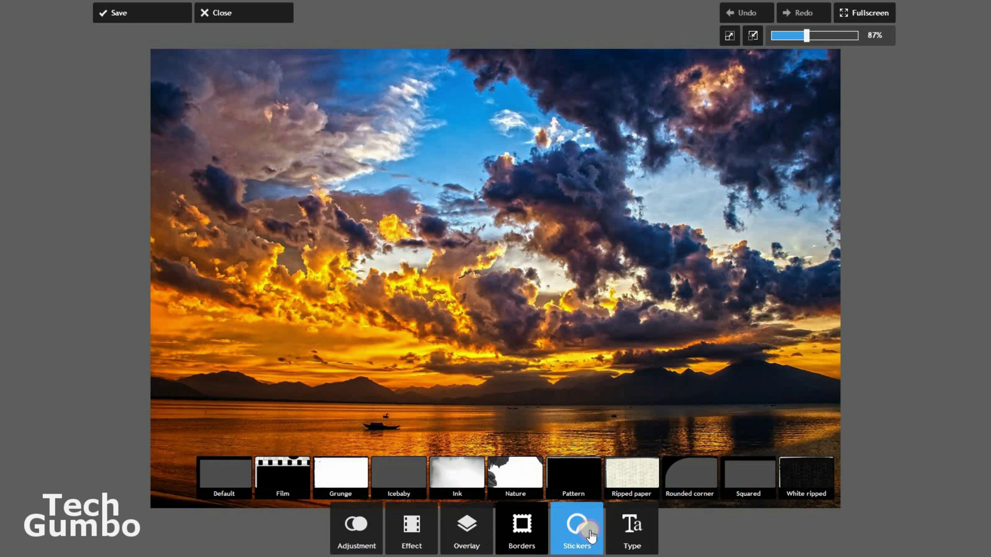
{"action": "left_click", "coordinate": [634, 537]}
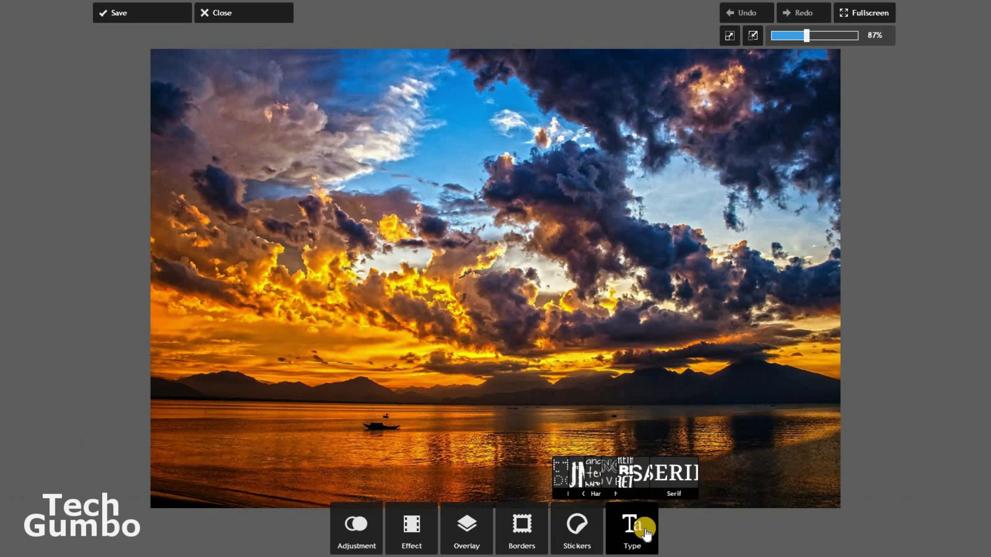
{"action": "mouse_move", "coordinate": [356, 526]}
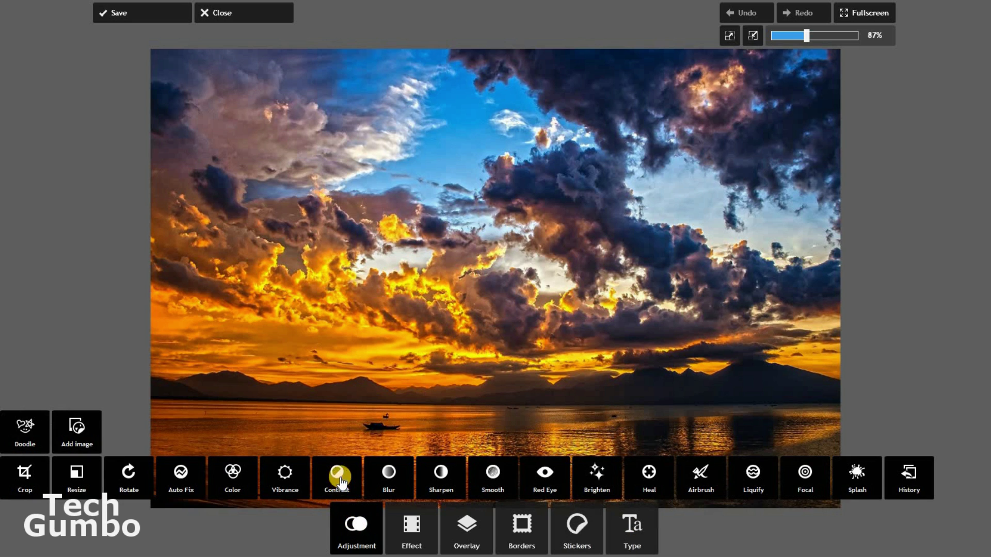
{"action": "left_click", "coordinate": [339, 477]}
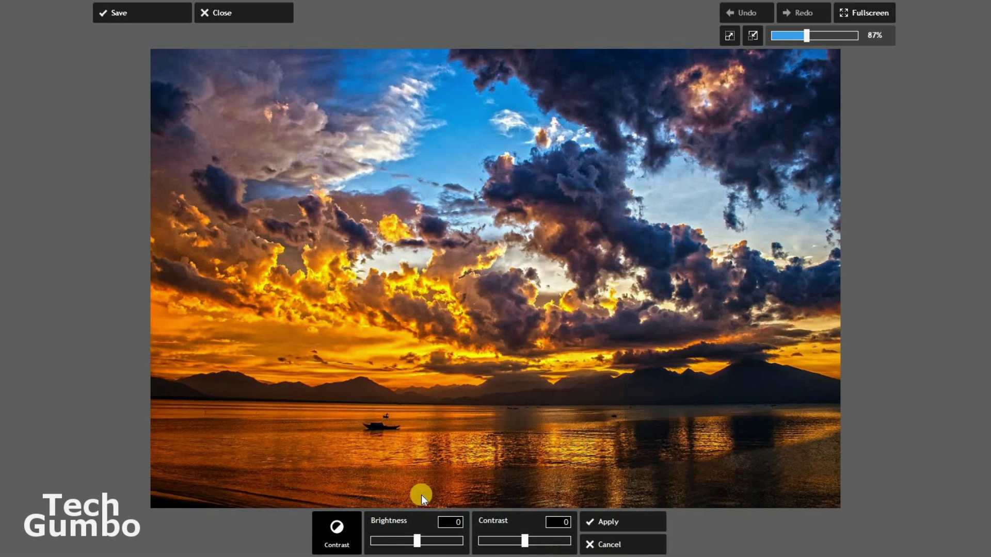
{"action": "left_click_drag", "start_coordinate": [417, 541], "coordinate": [413, 540]}
{"action": "left_click", "coordinate": [613, 523]}
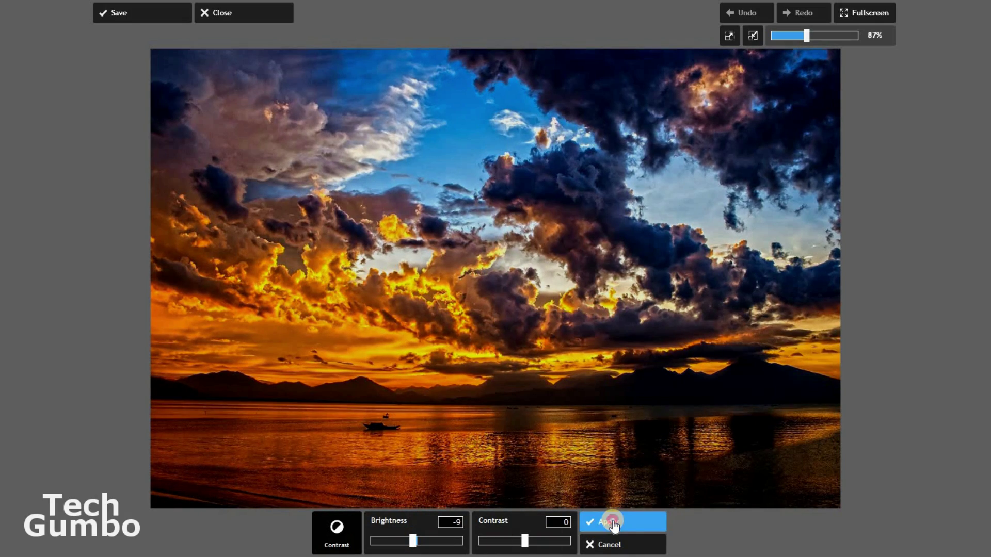
Apply the Too old > Gordon sepia overlay to the sunset photo and save it
{"action": "left_click", "coordinate": [410, 530]}
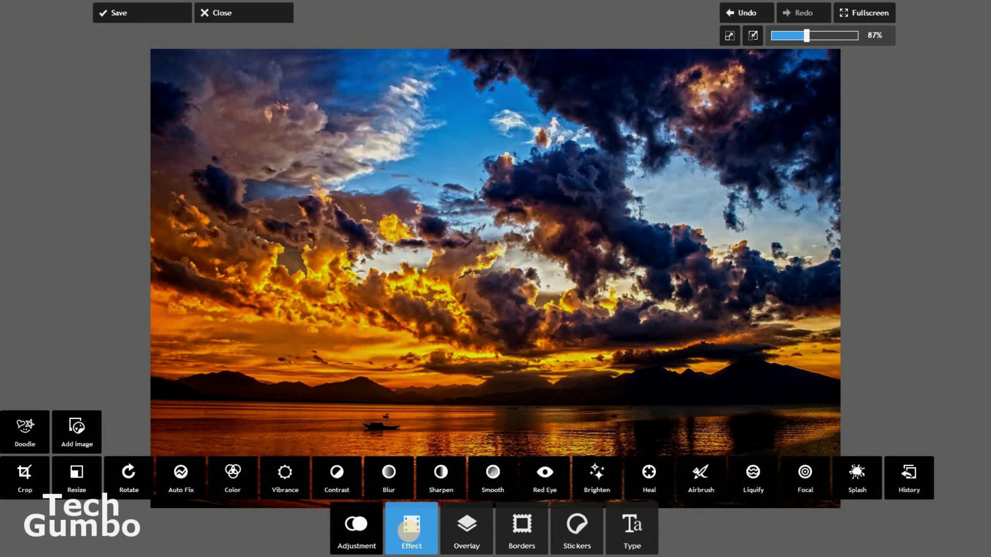
{"action": "left_click", "coordinate": [455, 519]}
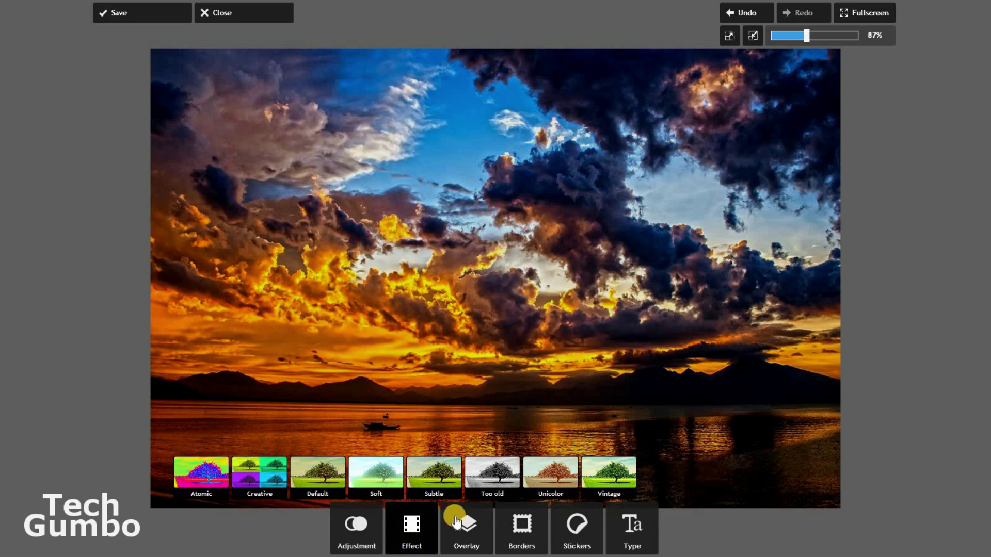
{"action": "left_click", "coordinate": [492, 481]}
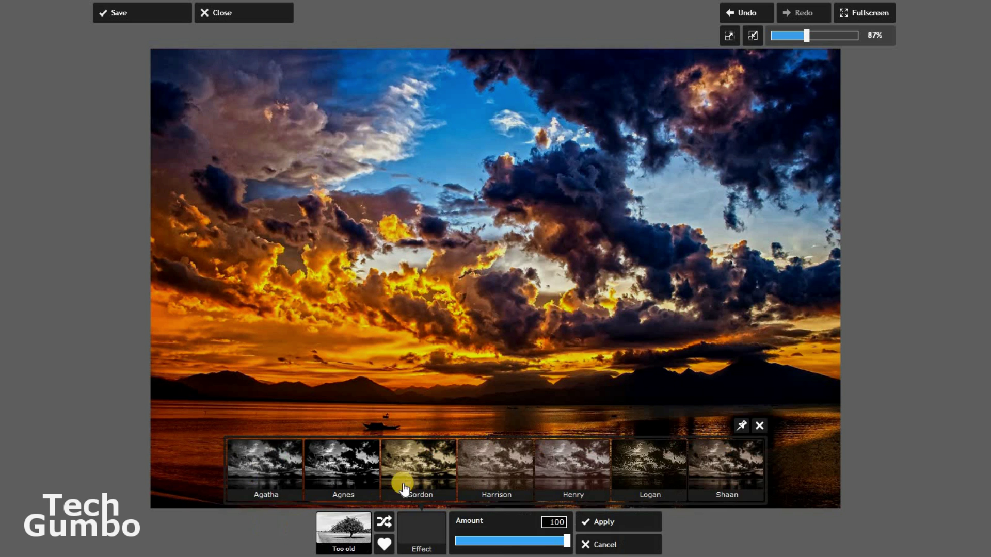
{"action": "left_click", "coordinate": [413, 469]}
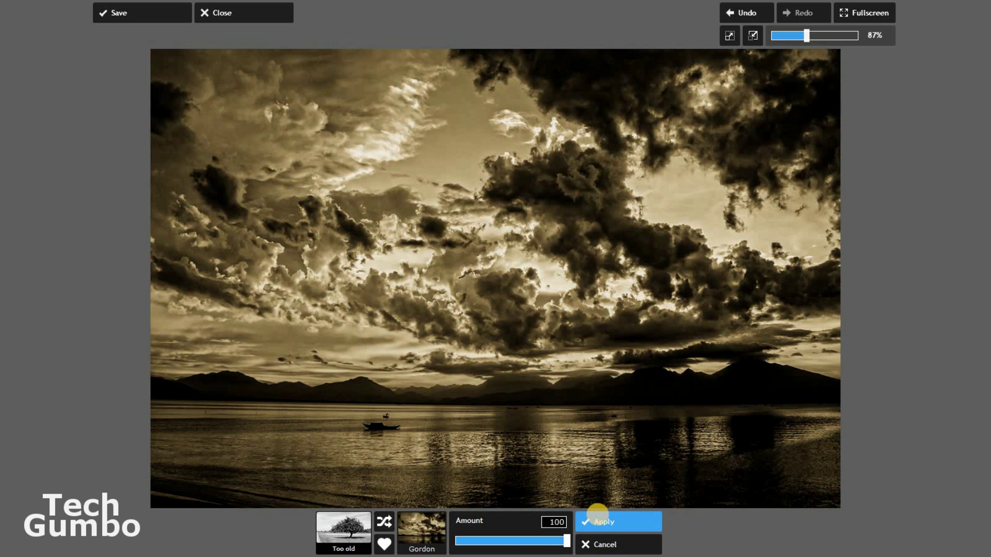
{"action": "left_click", "coordinate": [598, 515]}
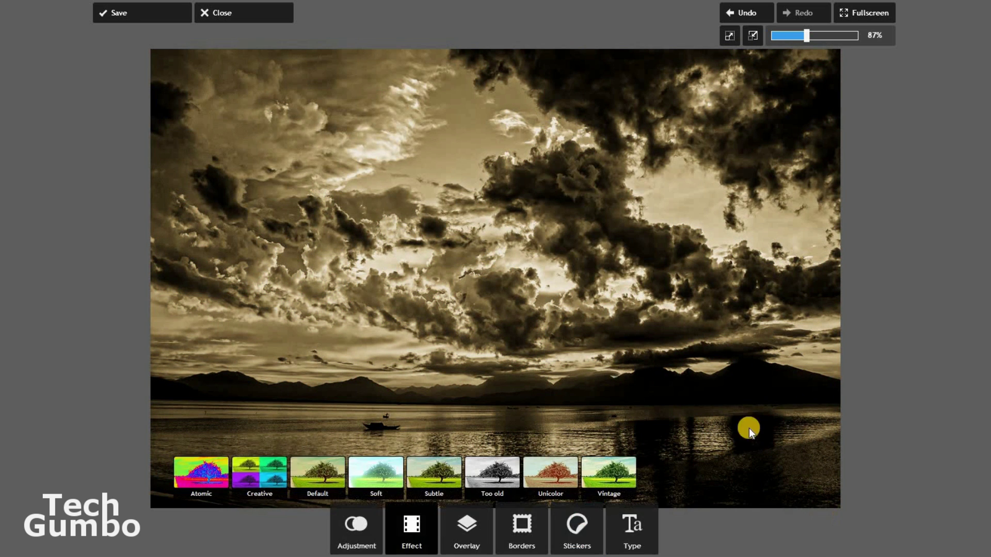
{"action": "left_click", "coordinate": [130, 16]}
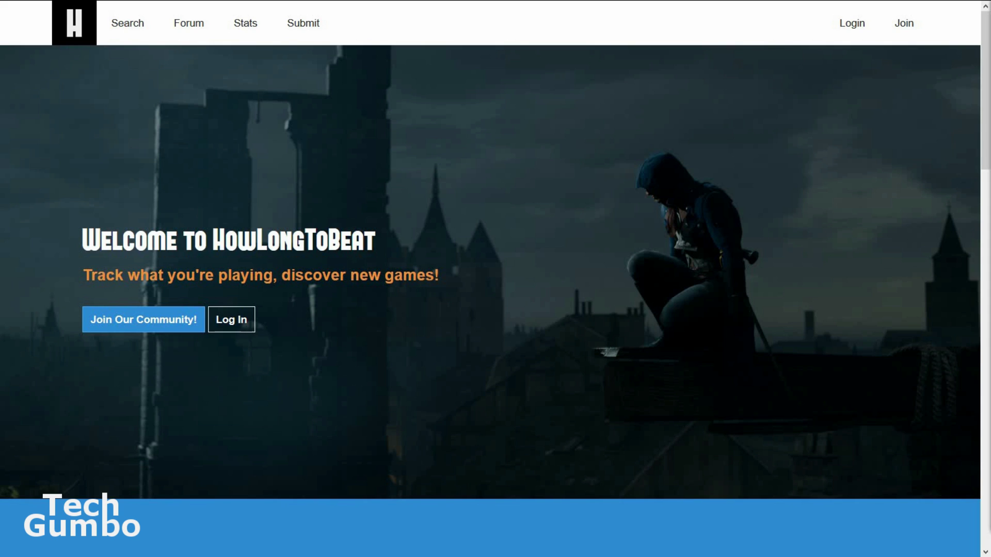
Search HowLongToBeat's games for 'elder scrolls'
{"action": "left_click", "coordinate": [134, 36]}
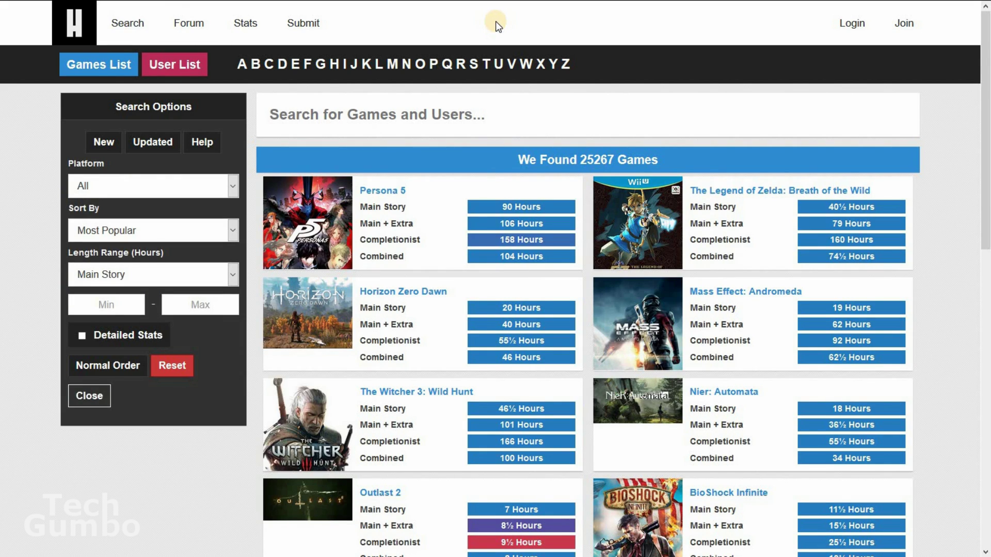
{"action": "type", "text": "elder "}
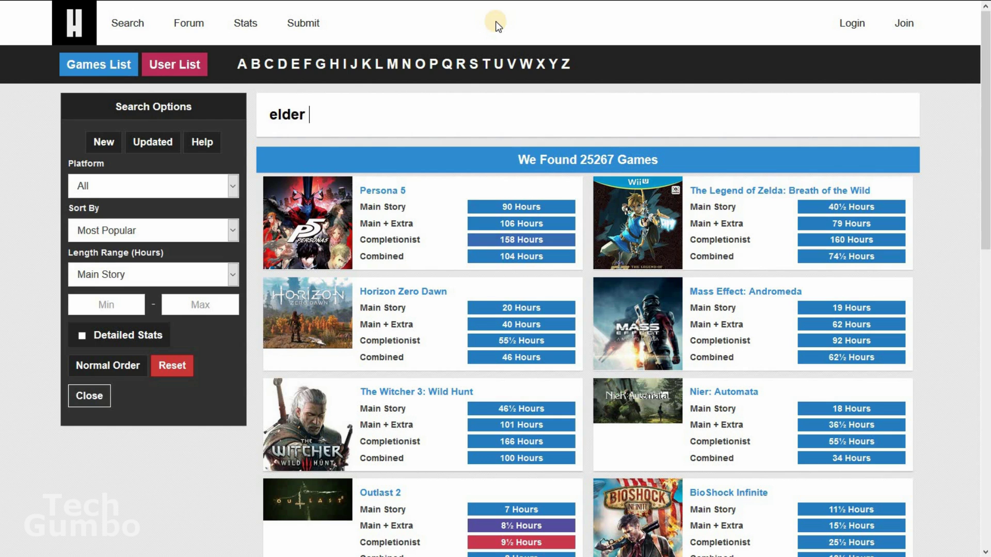
{"action": "type", "text": "scrolls"}
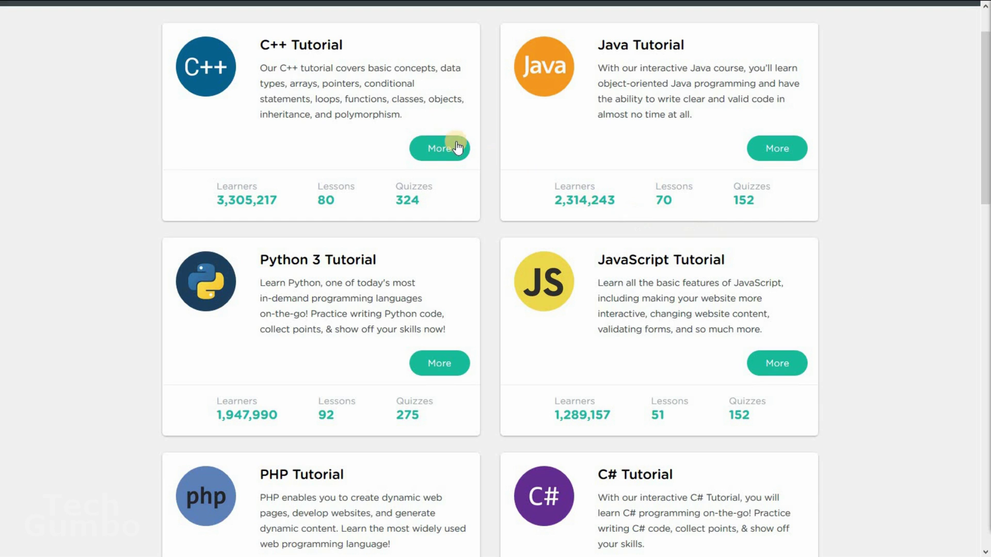
Open the More details of the C++ Tutorial card
{"action": "left_click", "coordinate": [438, 150]}
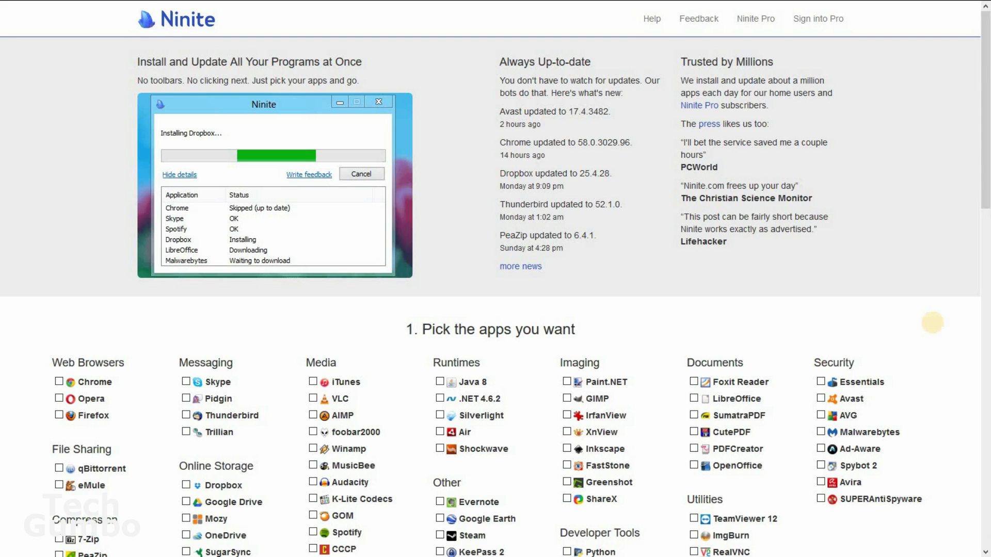
Tick GIMP and Python in Ninite's 'Pick the apps you want' list
{"action": "scroll", "coordinate": [924, 318], "scroll_direction": "down", "scroll_amount": 3}
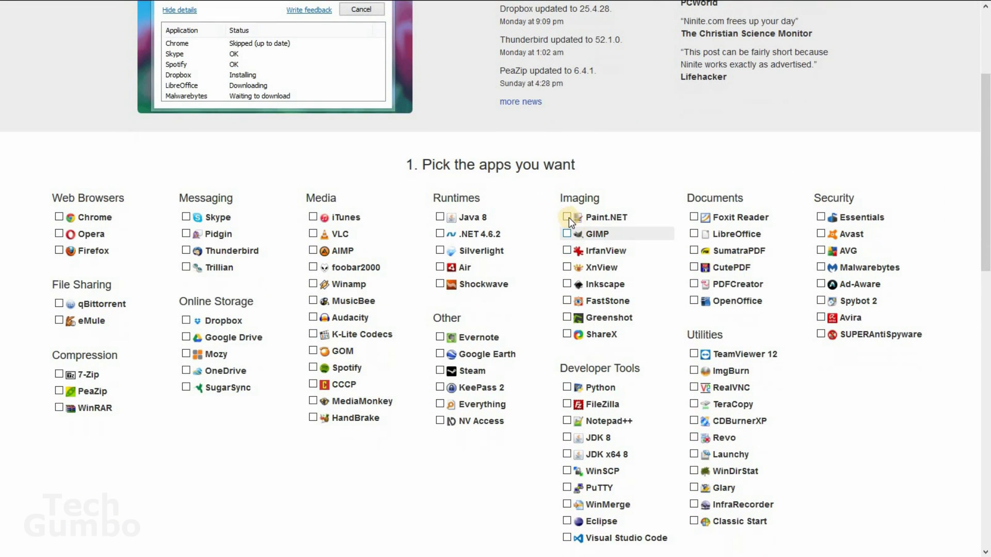
{"action": "left_click", "coordinate": [567, 387]}
{"action": "left_click", "coordinate": [693, 301]}
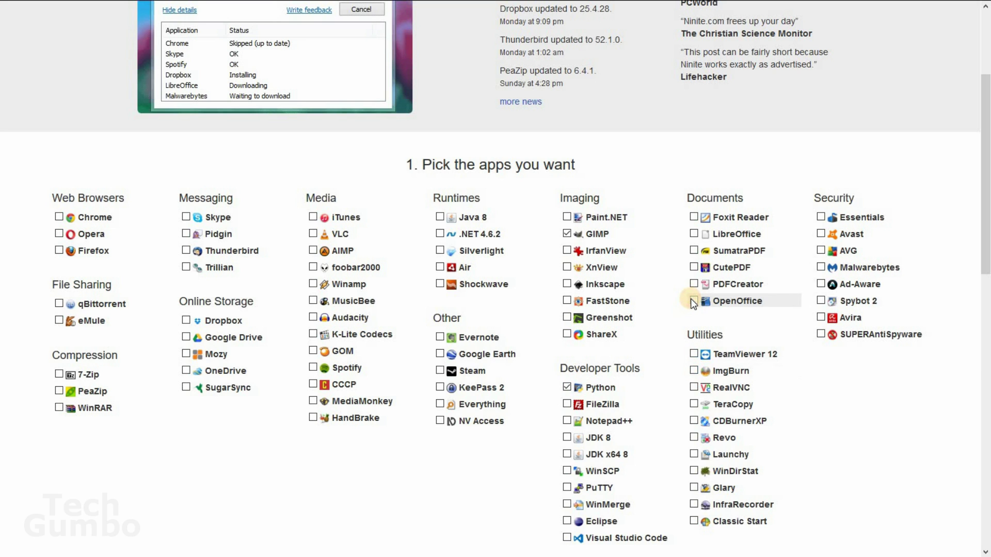
Download the Ninite installer bundling GIMP and Python with Get Your Ninite
{"action": "scroll", "coordinate": [883, 375], "scroll_direction": "down", "scroll_amount": 10}
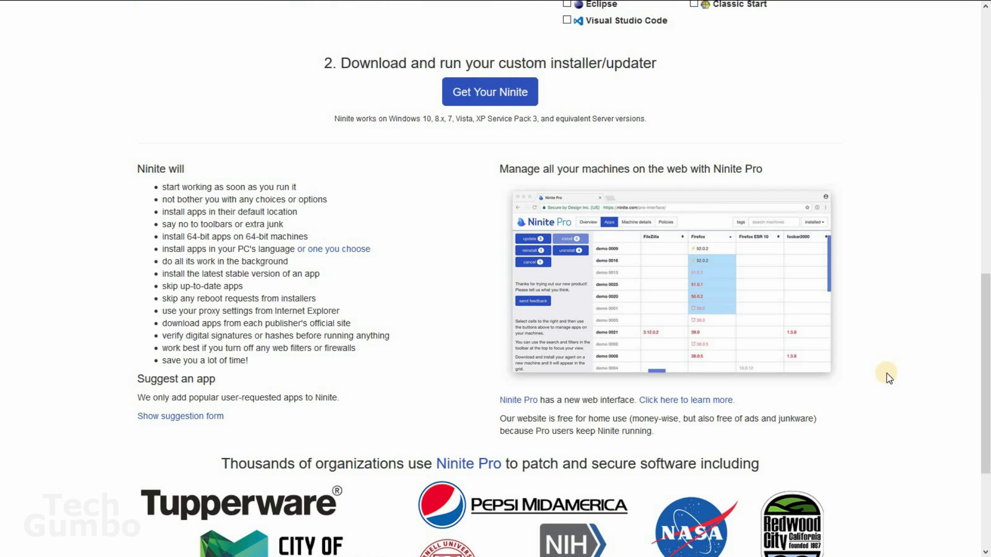
{"action": "left_click", "coordinate": [480, 92]}
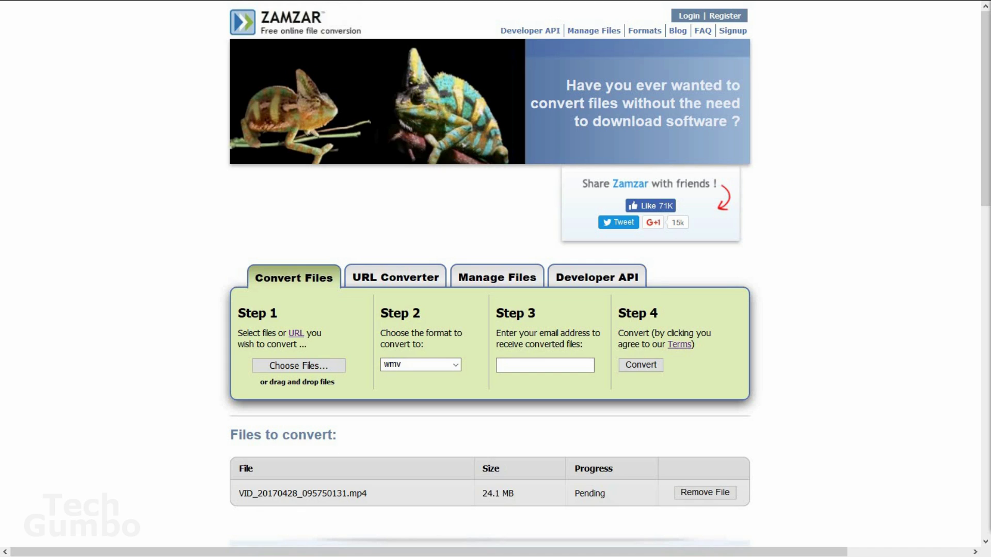
{"action": "scroll", "coordinate": [495, 279], "scroll_direction": "down", "scroll_amount": 10}
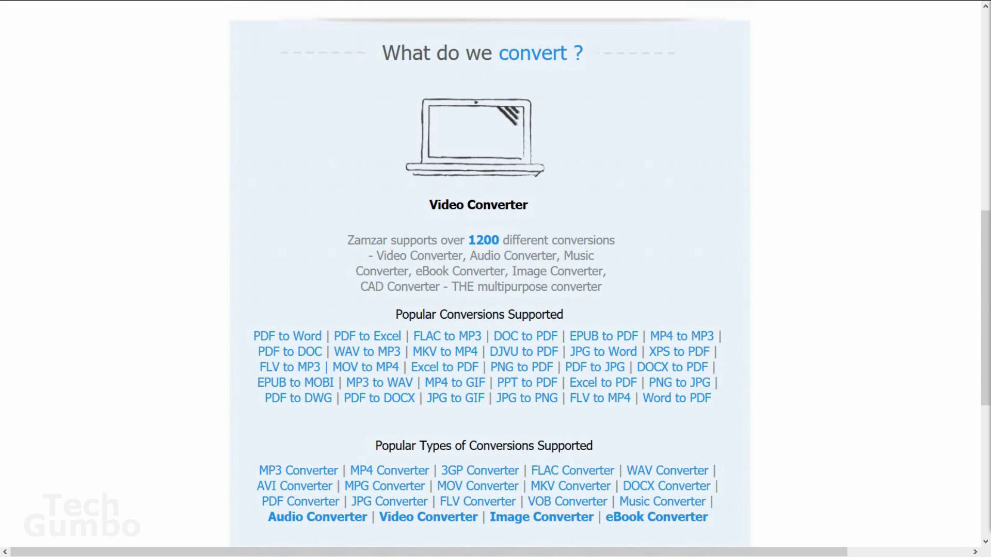
{"action": "scroll", "coordinate": [309, 367], "scroll_direction": "up", "scroll_amount": 10}
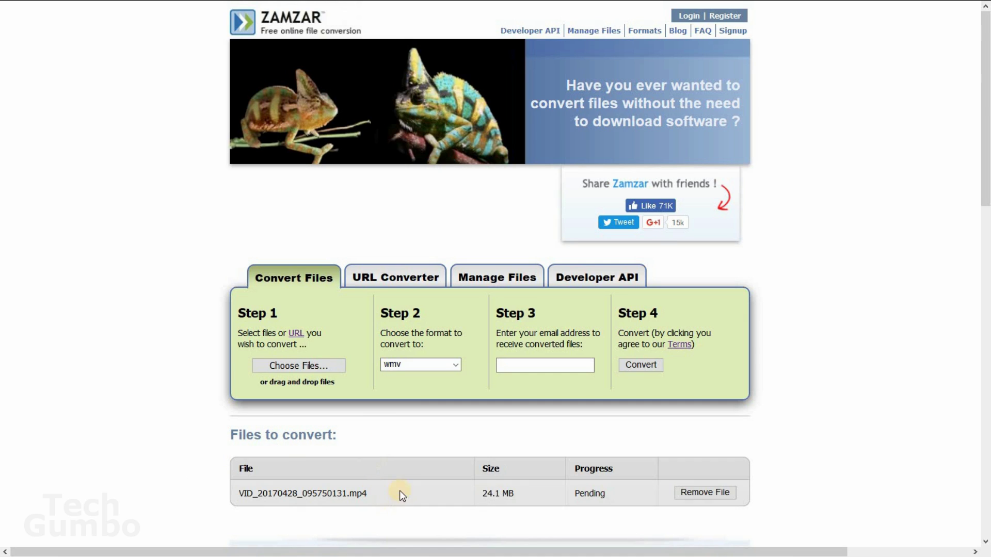
{"action": "left_click", "coordinate": [457, 365]}
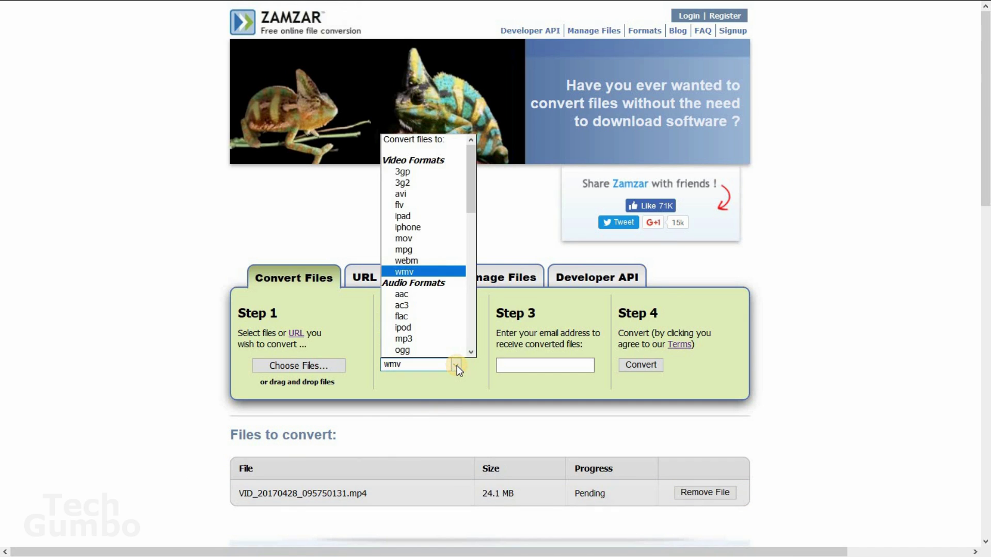
{"action": "scroll", "coordinate": [433, 289], "scroll_direction": "down", "scroll_amount": 1}
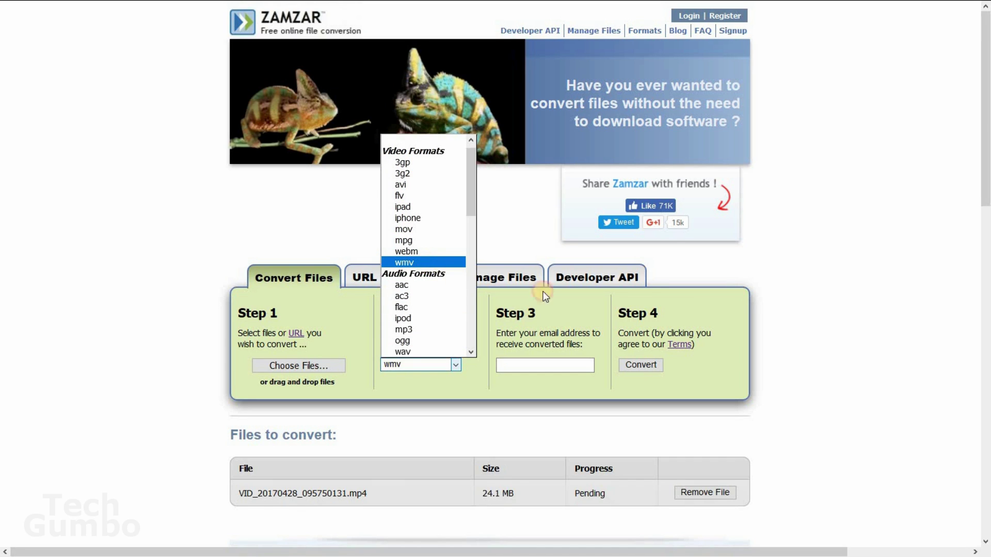
{"action": "left_click", "coordinate": [778, 345]}
{"action": "left_click", "coordinate": [574, 365]}
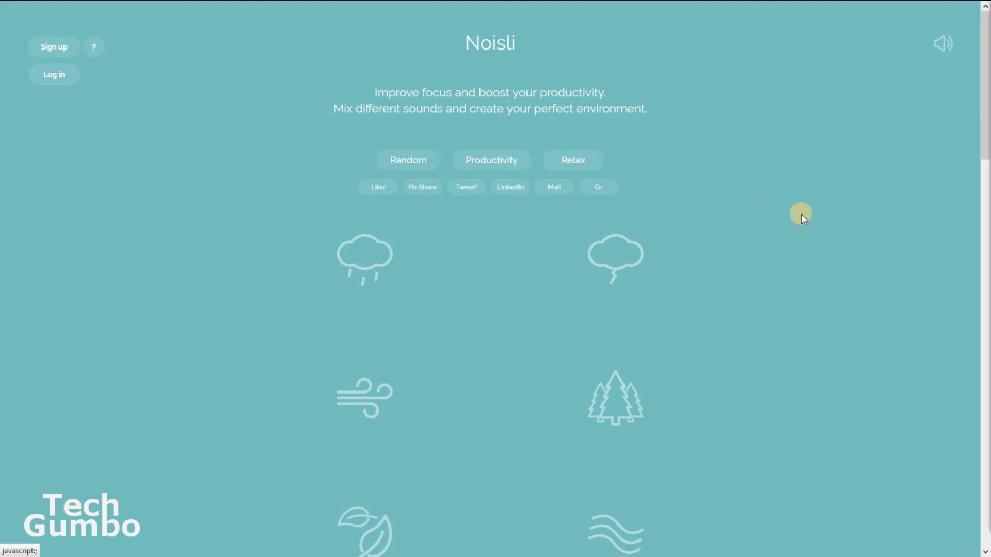
Play Thunderstorm and Water stream together, with thunderstorm volume at about two-thirds
{"action": "scroll", "coordinate": [833, 243], "scroll_direction": "down", "scroll_amount": 2}
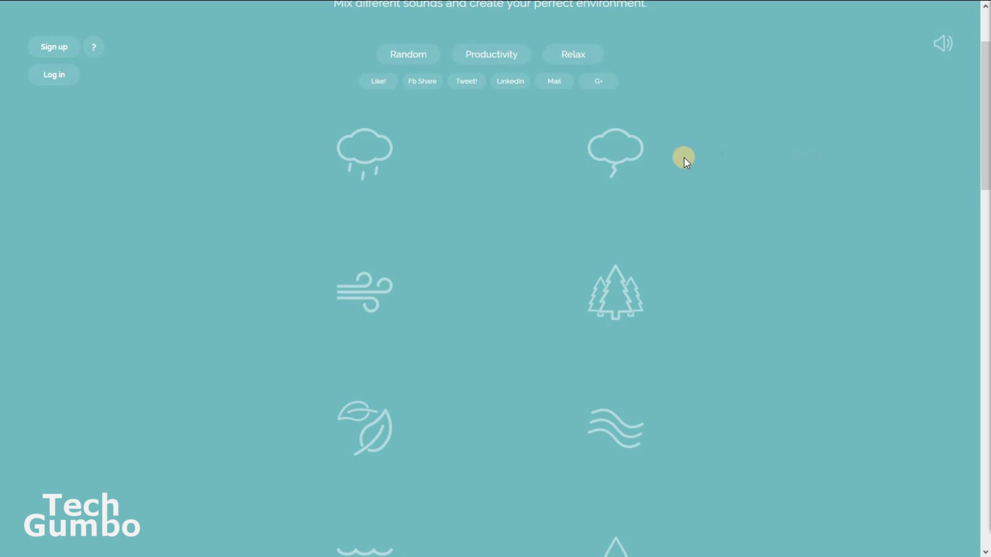
{"action": "left_click", "coordinate": [609, 158]}
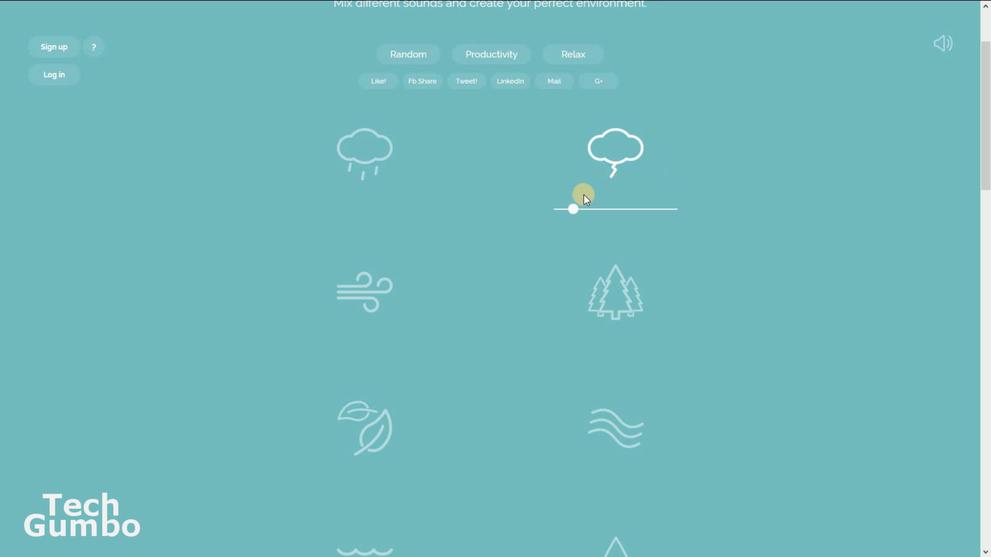
{"action": "left_click", "coordinate": [621, 430]}
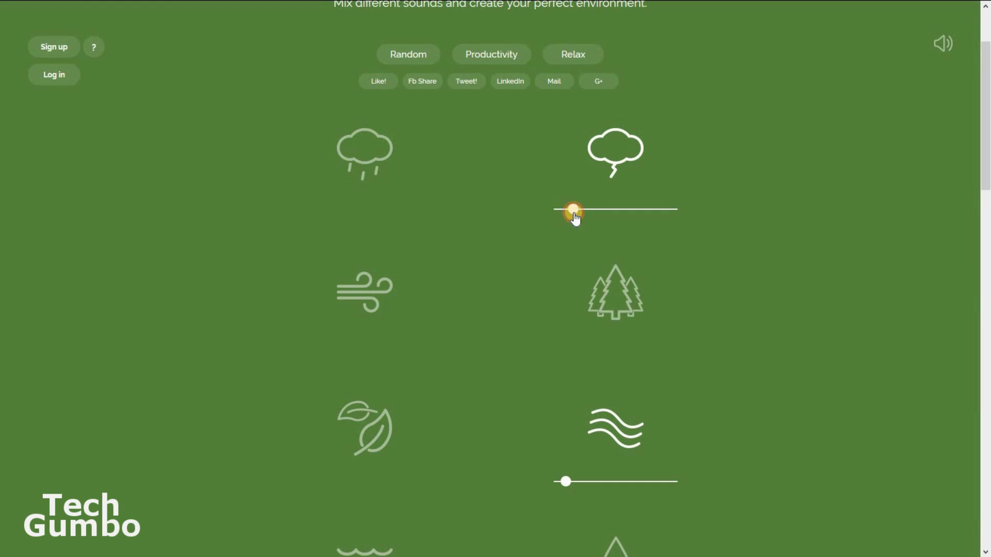
{"action": "mouse_move", "coordinate": [574, 216]}
{"action": "left_mouse_down"}
{"action": "mouse_move", "coordinate": [593, 215]}
{"action": "mouse_move", "coordinate": [575, 215]}
{"action": "left_mouse_up"}
{"action": "left_click_drag", "start_coordinate": [639, 216], "coordinate": [679, 215]}
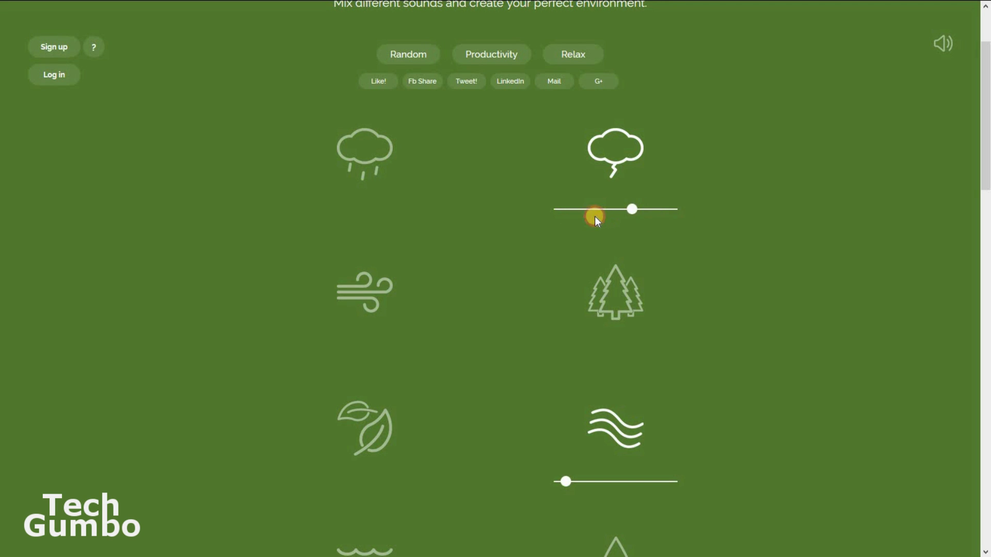
{"action": "left_click_drag", "start_coordinate": [595, 218], "coordinate": [572, 221]}
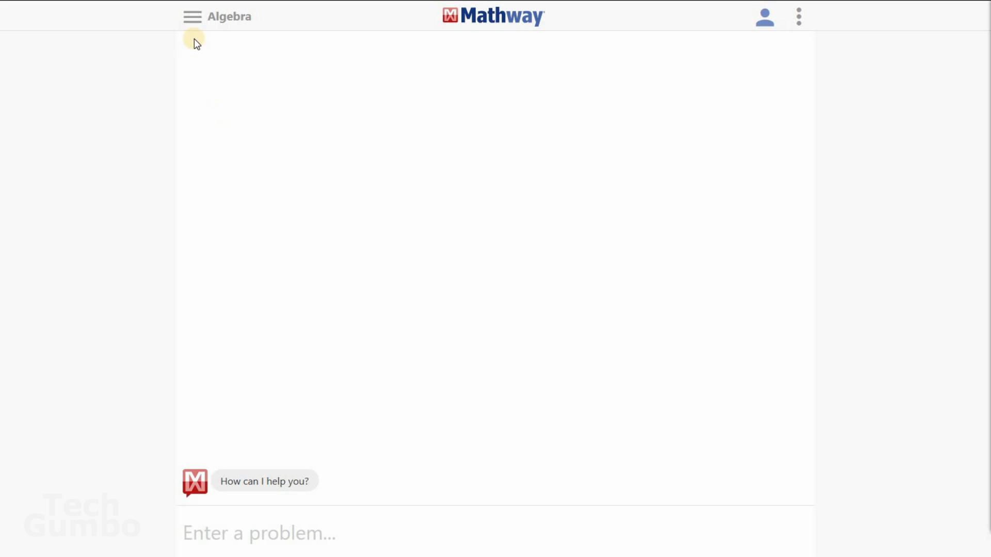
Keep Algebra as the subject and bring up the keypad in the 'Enter a problem...' box
{"action": "left_click", "coordinate": [192, 17]}
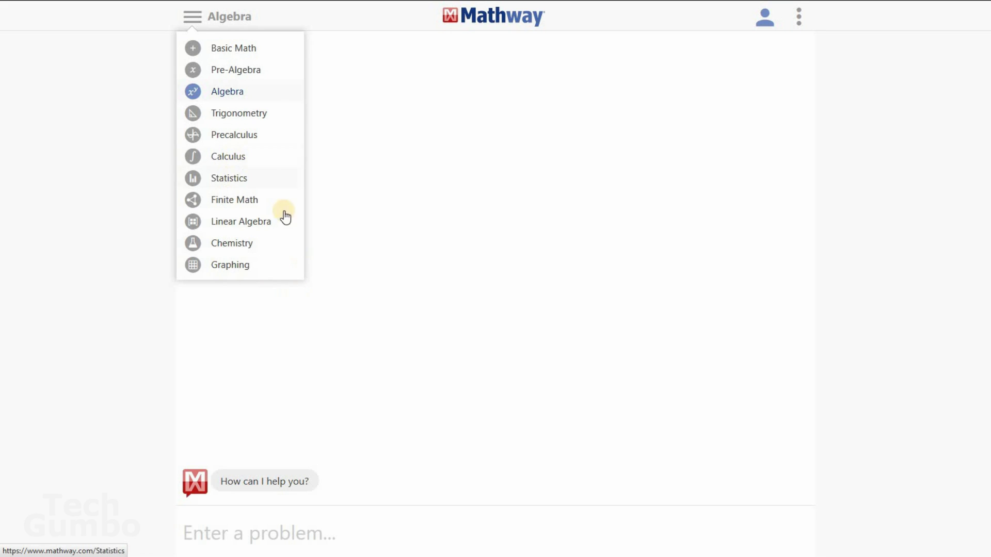
{"action": "left_click", "coordinate": [914, 293]}
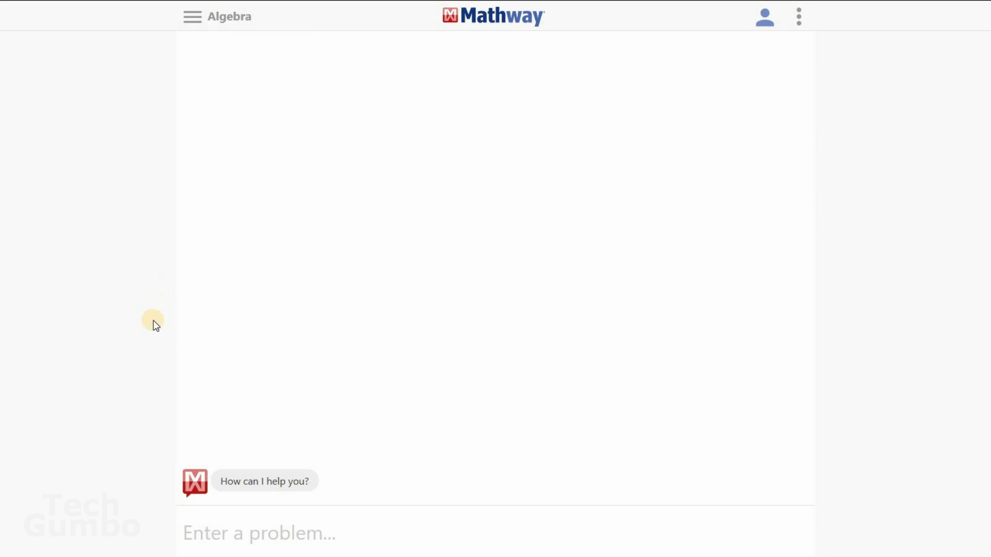
{"action": "left_click", "coordinate": [207, 534]}
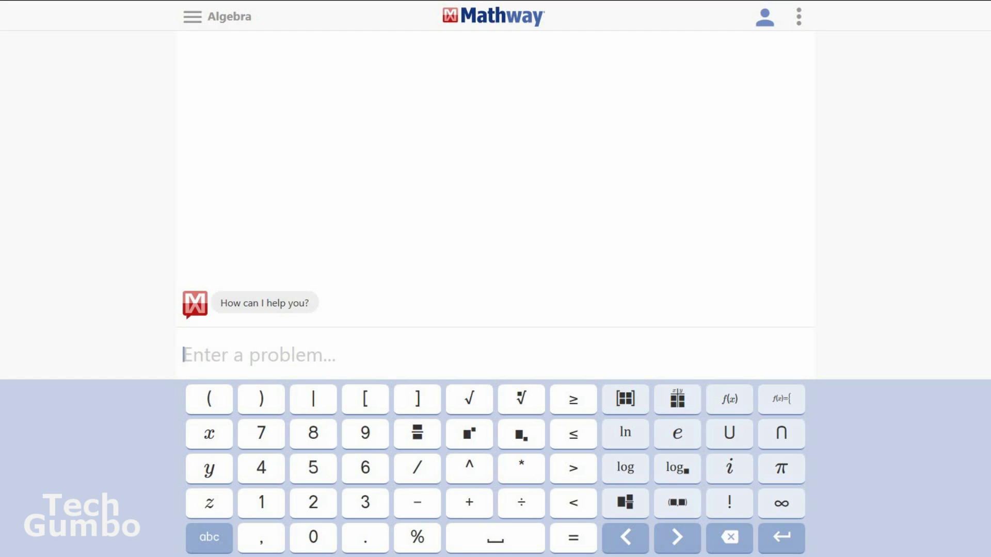
Enter x-2=4 in Mathway, solve for x, and show the step-by-step solution giving x = 6
{"action": "type", "text": "x-"}
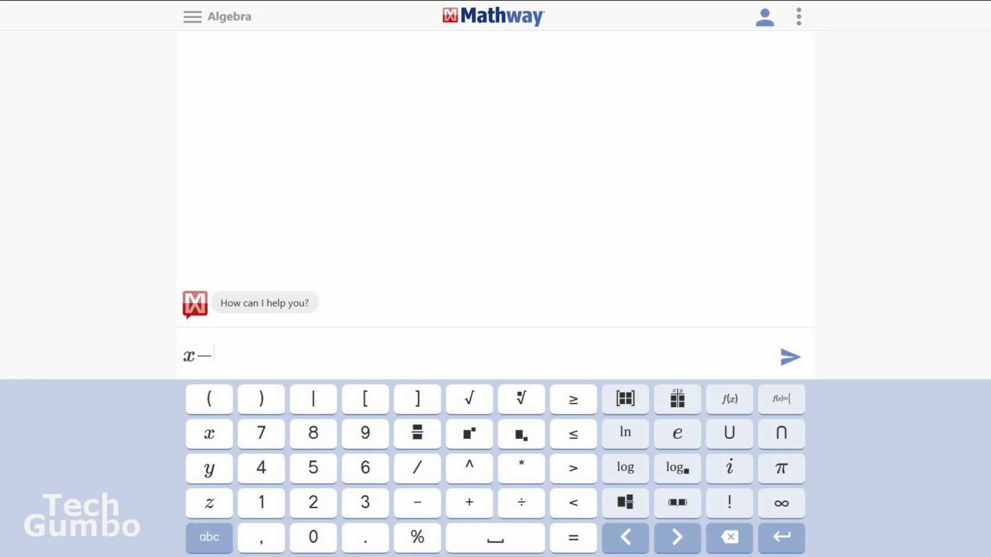
{"action": "type", "text": "2=4"}
{"action": "key", "text": "Return"}
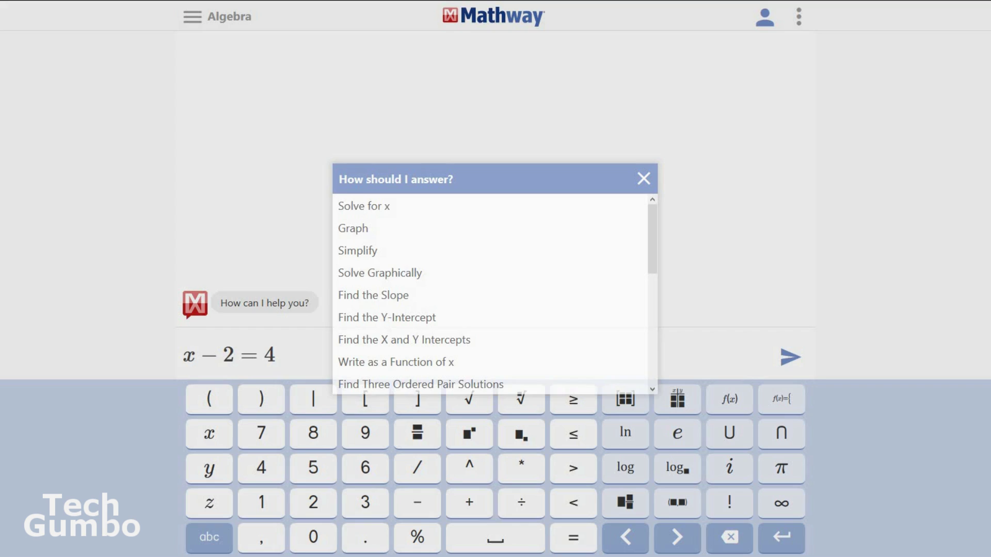
{"action": "left_click", "coordinate": [359, 202]}
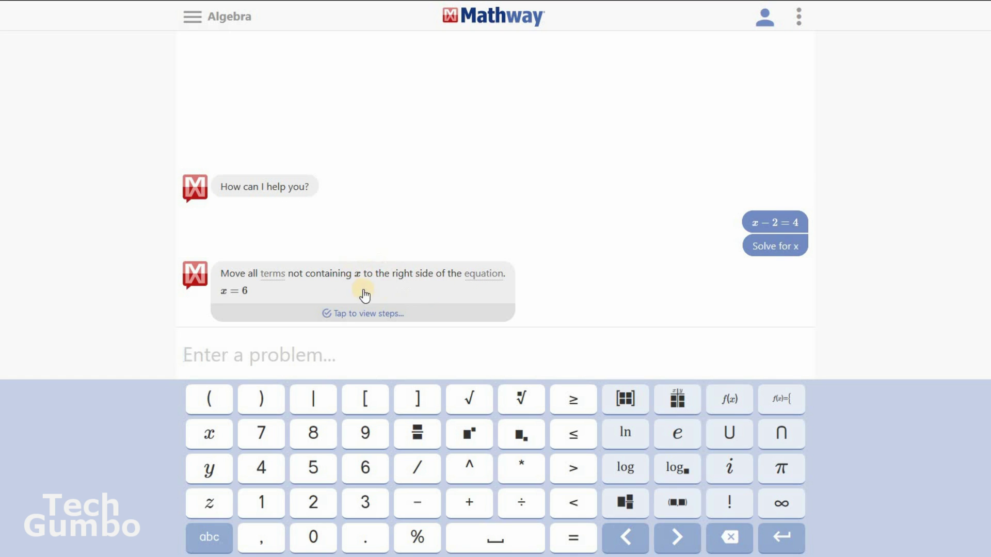
{"action": "left_click", "coordinate": [554, 290]}
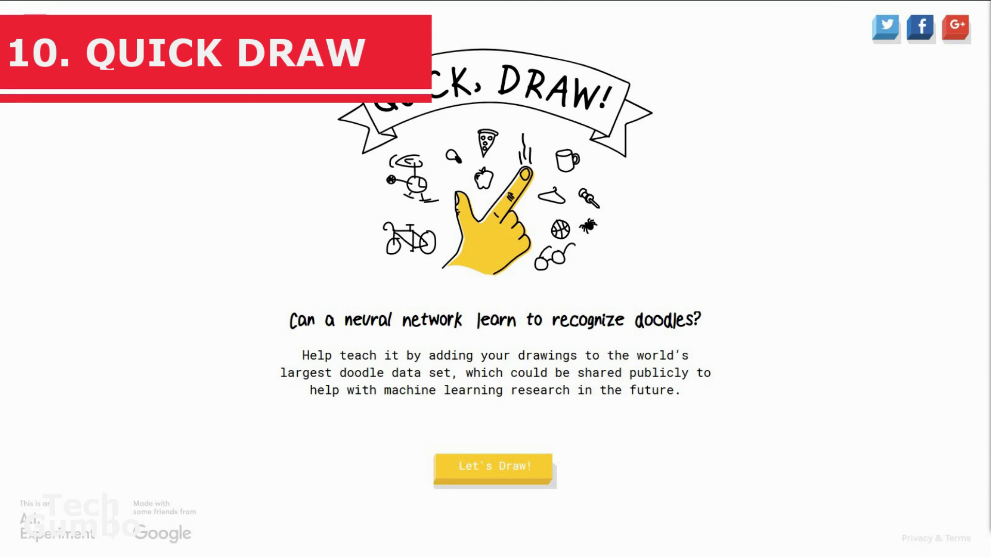
Start a round with the onion prompt and sketch an oval onion with curved inner layer lines
{"action": "left_click", "coordinate": [509, 473]}
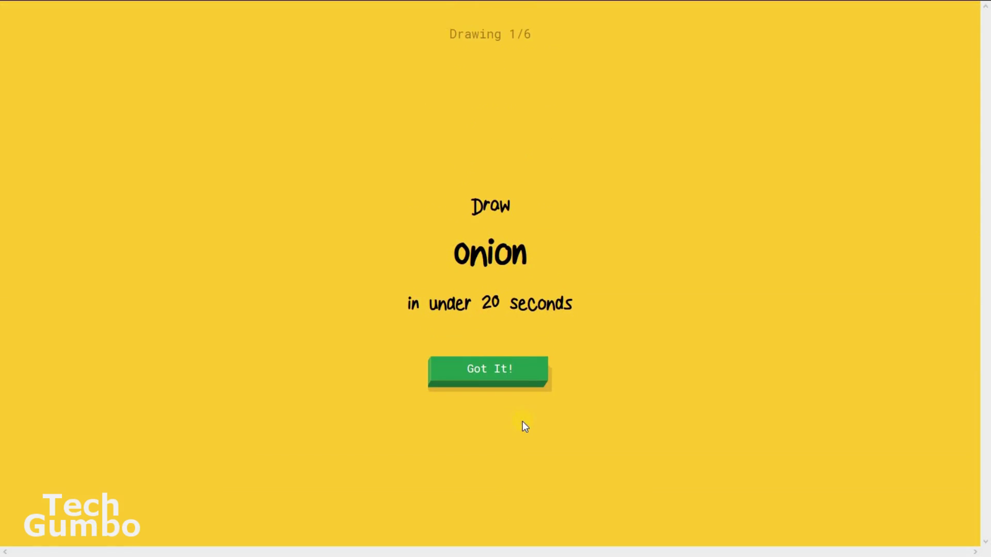
{"action": "left_click", "coordinate": [493, 373]}
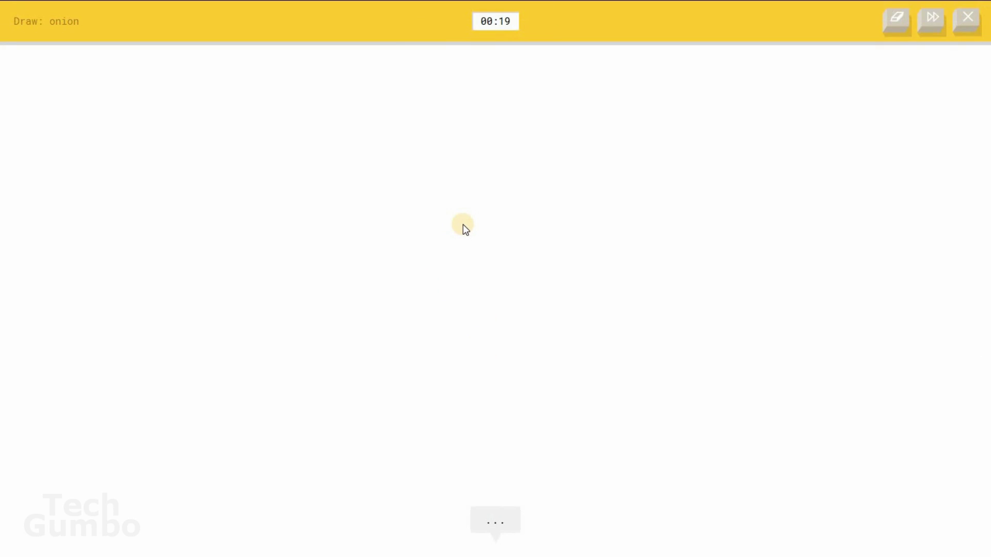
{"action": "mouse_move", "coordinate": [463, 225]}
{"action": "left_mouse_down"}
{"action": "mouse_move", "coordinate": [438, 246]}
{"action": "mouse_move", "coordinate": [431, 380]}
{"action": "mouse_move", "coordinate": [451, 386]}
{"action": "left_mouse_up"}
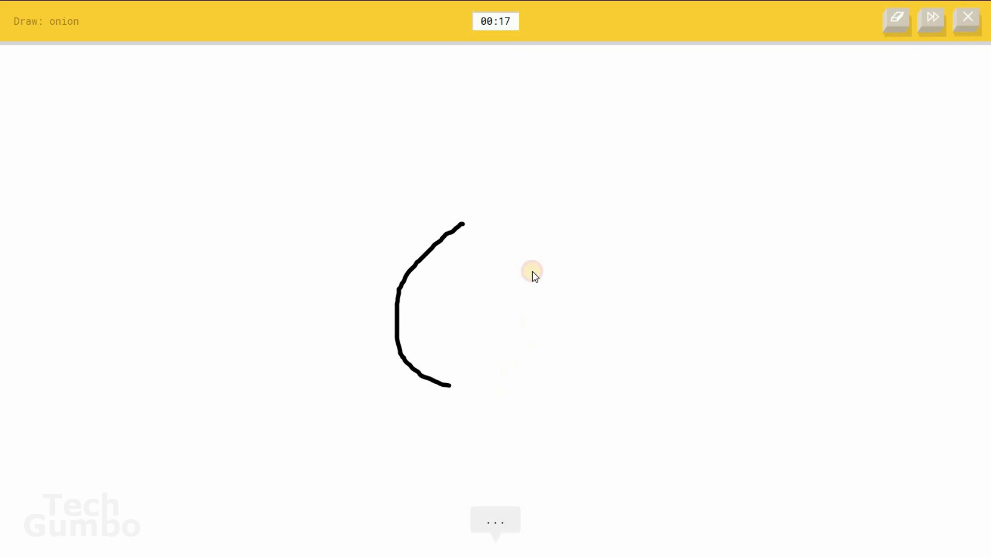
{"action": "mouse_move", "coordinate": [532, 271]}
{"action": "left_mouse_down"}
{"action": "mouse_move", "coordinate": [466, 226]}
{"action": "mouse_move", "coordinate": [507, 230]}
{"action": "mouse_move", "coordinate": [484, 225]}
{"action": "mouse_move", "coordinate": [402, 369]}
{"action": "left_mouse_up"}
{"action": "left_click_drag", "start_coordinate": [482, 240], "coordinate": [445, 358]}
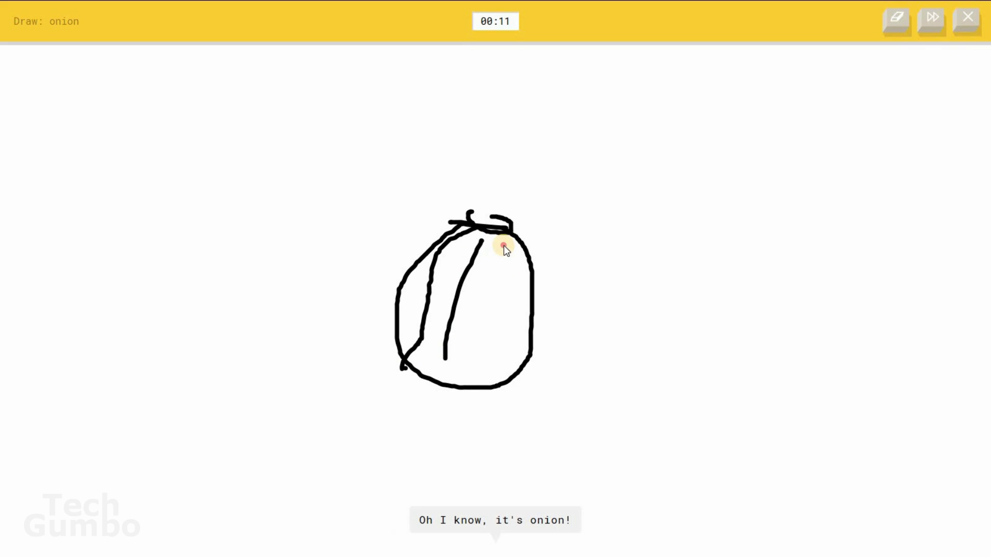
{"action": "left_click_drag", "start_coordinate": [504, 246], "coordinate": [477, 394]}
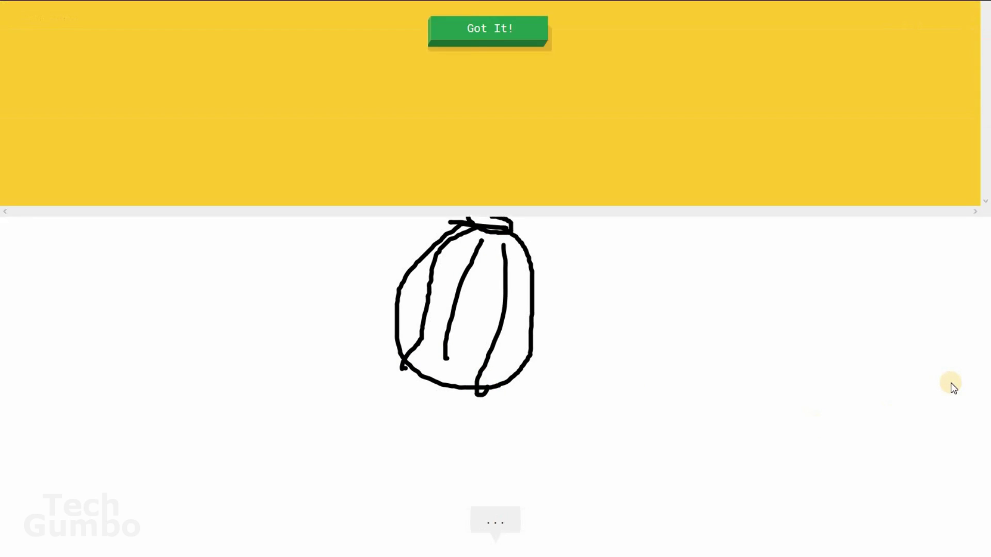